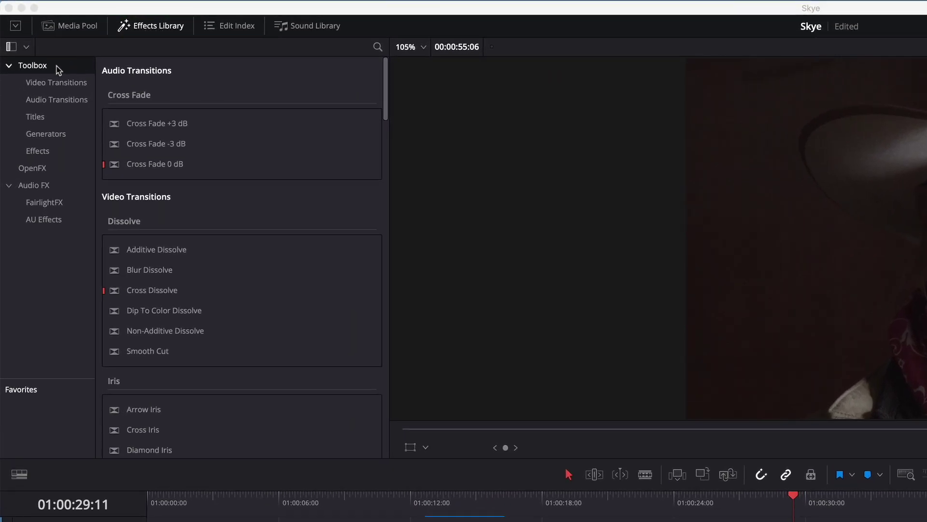
List the toolbox Effects and mark in and out points around the Skye Interview-02 clip at 01:00:30:21 on Video 1
left_click(42, 151)
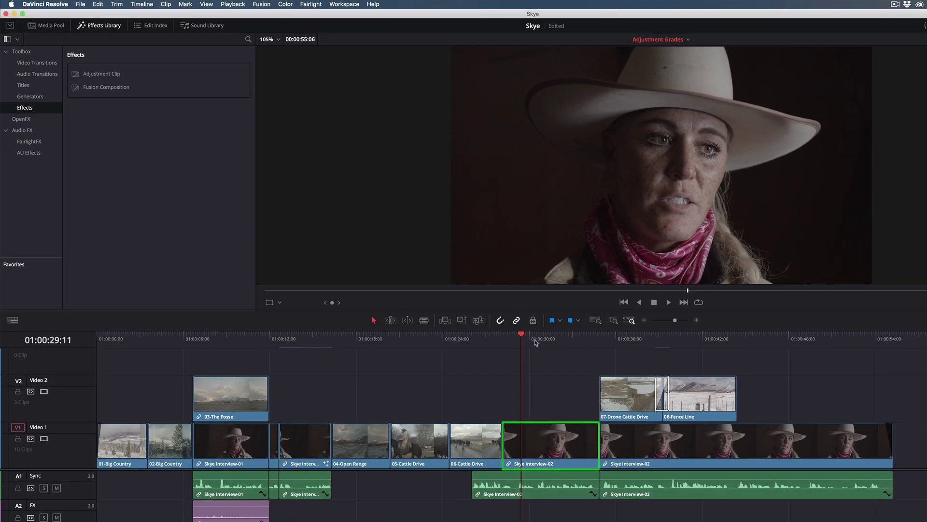
left_click_drag(814, 506, 823, 506)
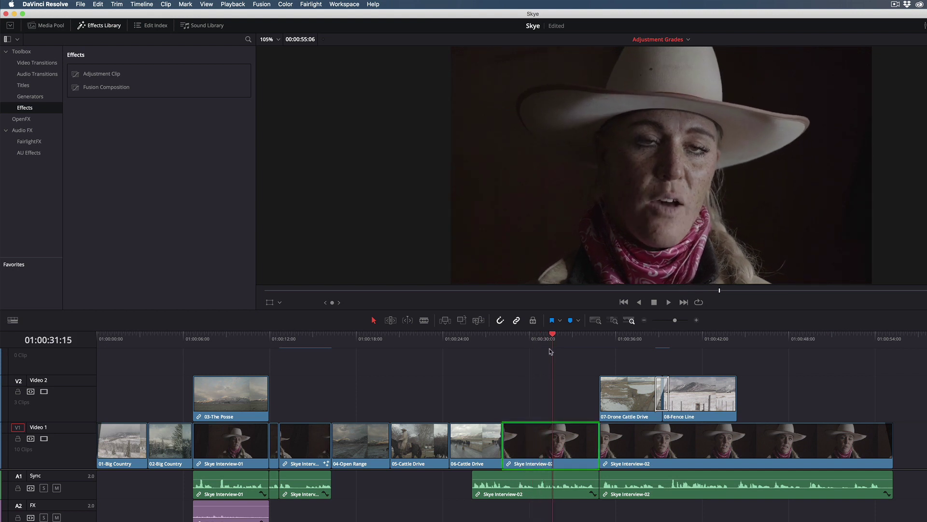
key("space")
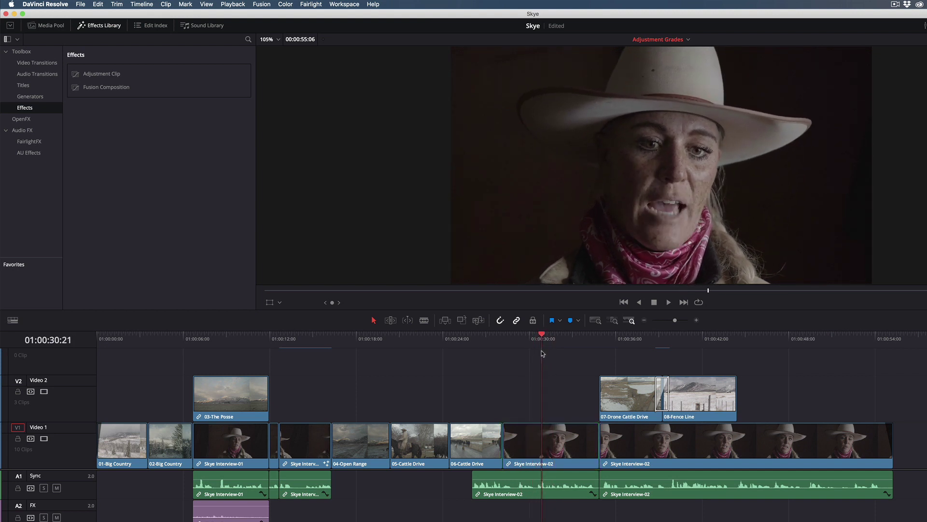
key("x")
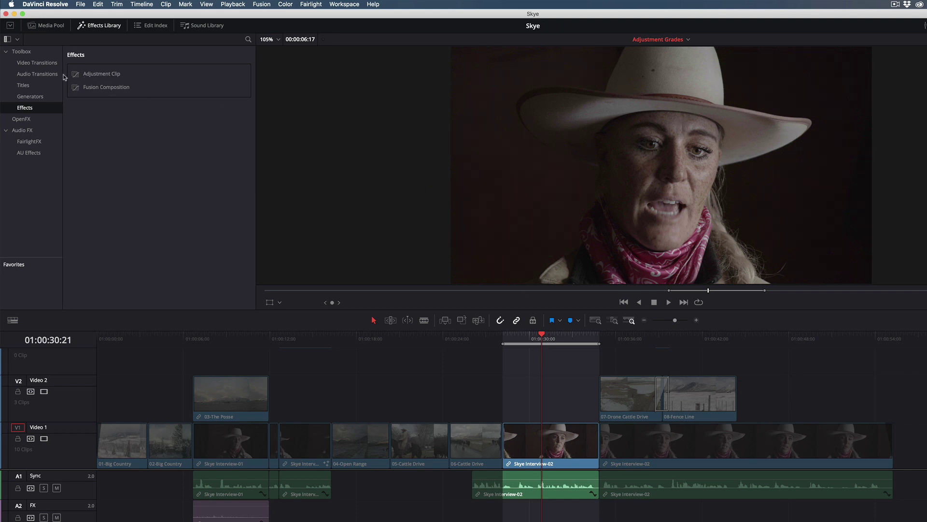
Place an Adjustment Clip on Video 2 over the marked interview clip and clear the in and out points
left_click(75, 78)
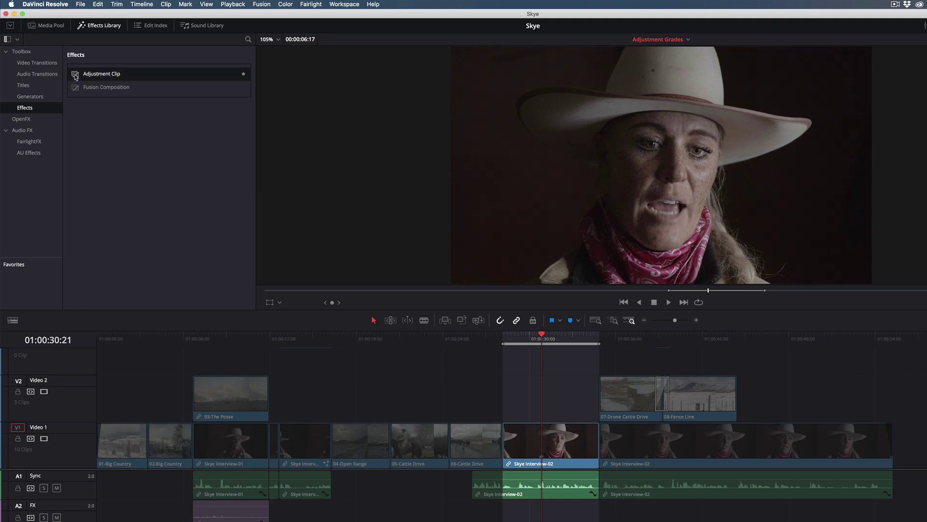
left_click_drag(76, 77, 926, 142)
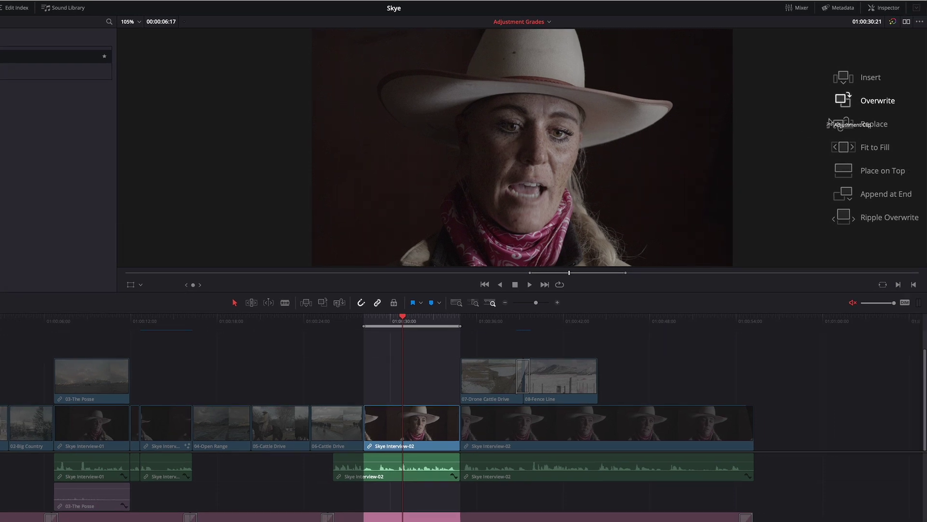
left_click_drag(841, 124, 854, 171)
left_click(410, 320)
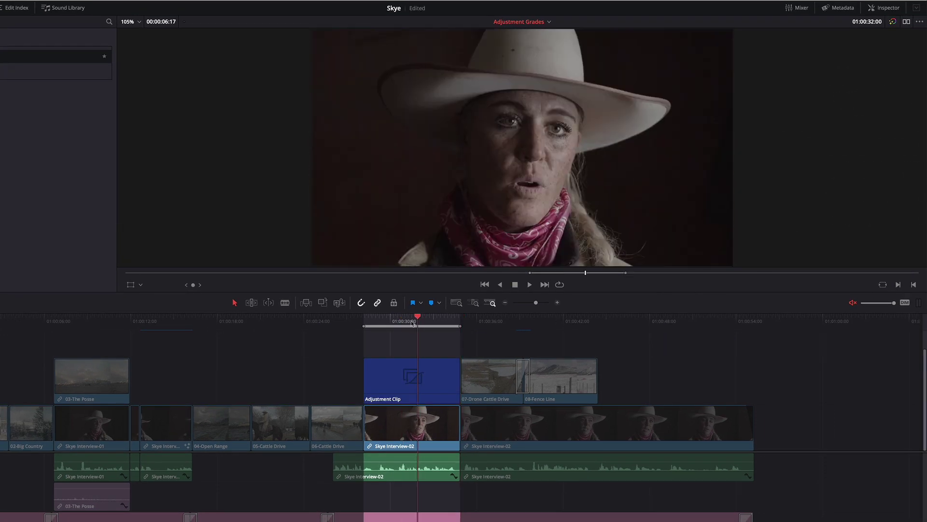
mouse_move(410, 320)
left_mouse_down()
mouse_move(393, 321)
mouse_move(409, 321)
left_mouse_up()
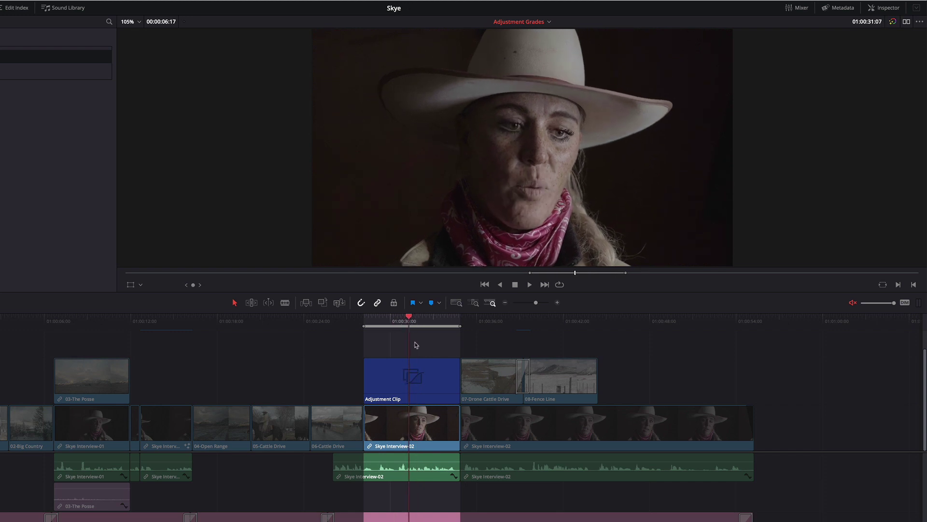
key("alt+x")
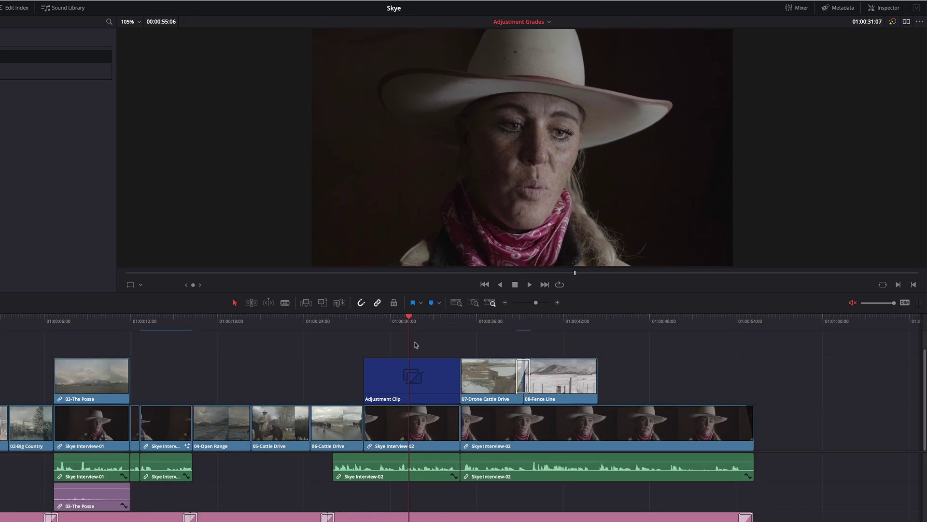
left_click(411, 320)
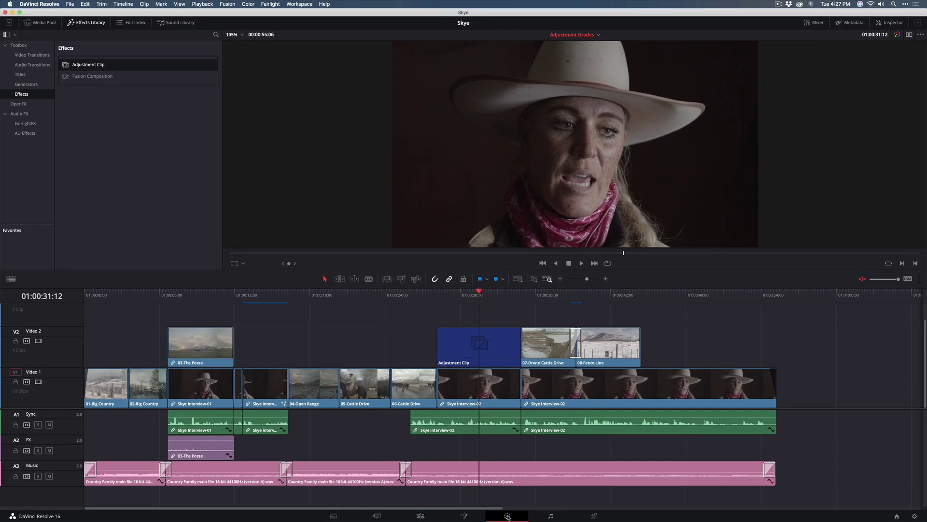
Switch to the Color page and add an inverted circle window around the woman's face on the adjustment clip, with softness about 8.12
left_click(508, 515)
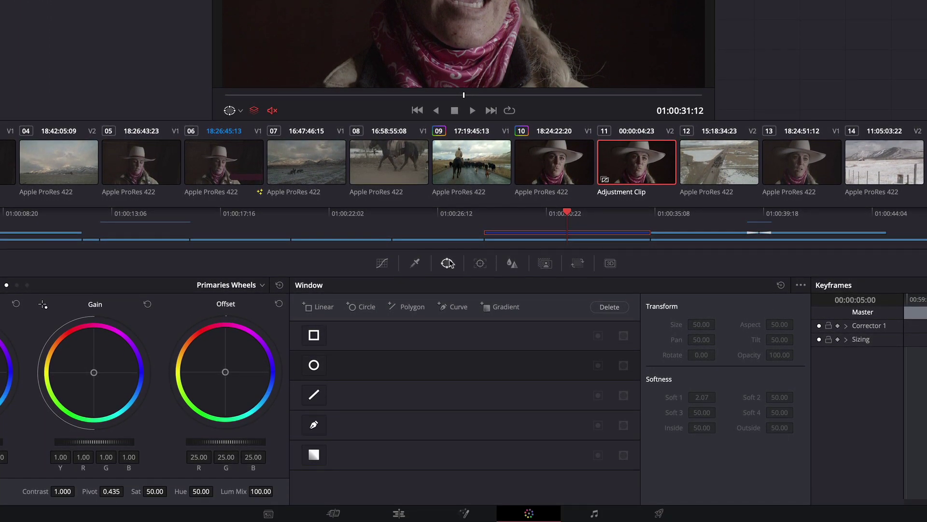
left_click(314, 366)
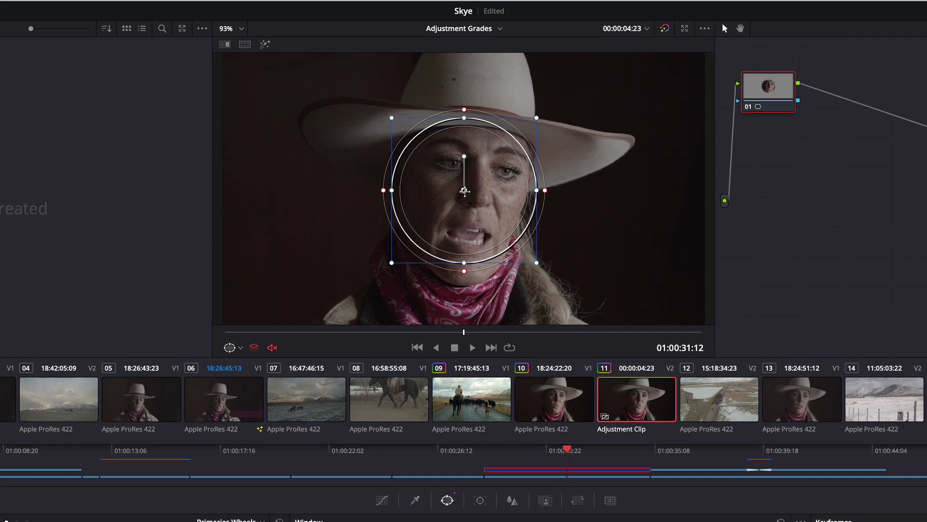
mouse_move(464, 102)
left_mouse_down()
mouse_move(470, 124)
mouse_move(471, 108)
left_mouse_up()
mouse_move(539, 199)
left_mouse_down()
mouse_move(529, 200)
mouse_move(554, 206)
left_mouse_up()
left_click_drag(531, 289, 535, 296)
left_click_drag(558, 199, 564, 202)
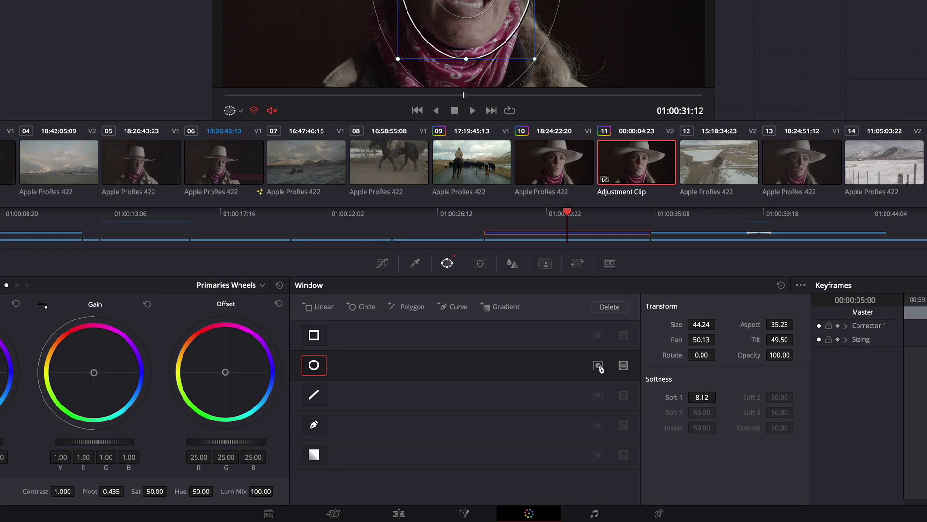
left_click(598, 365)
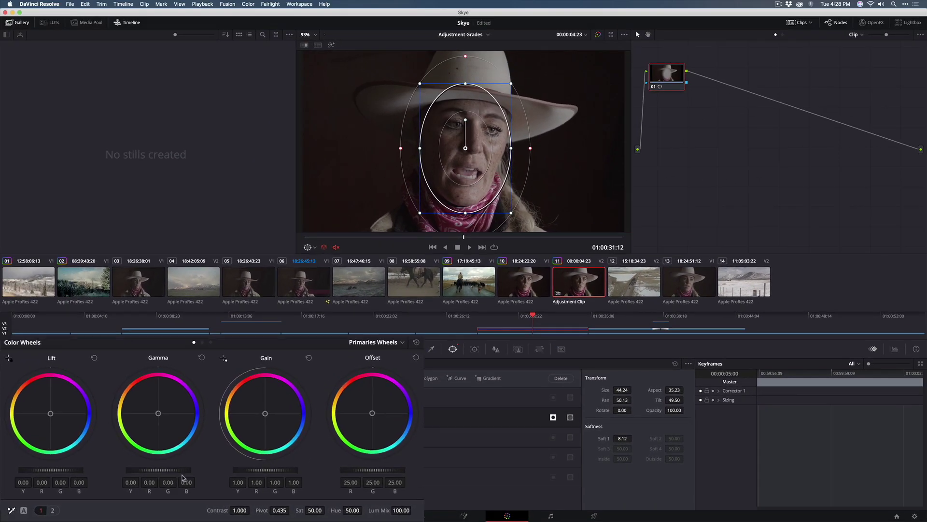
Lower the adjustment clip's master gamma to -0.05 and turn off the viewer's window overlay
mouse_move(171, 470)
left_mouse_down()
mouse_move(192, 457)
mouse_move(183, 457)
left_mouse_up()
left_click(315, 247)
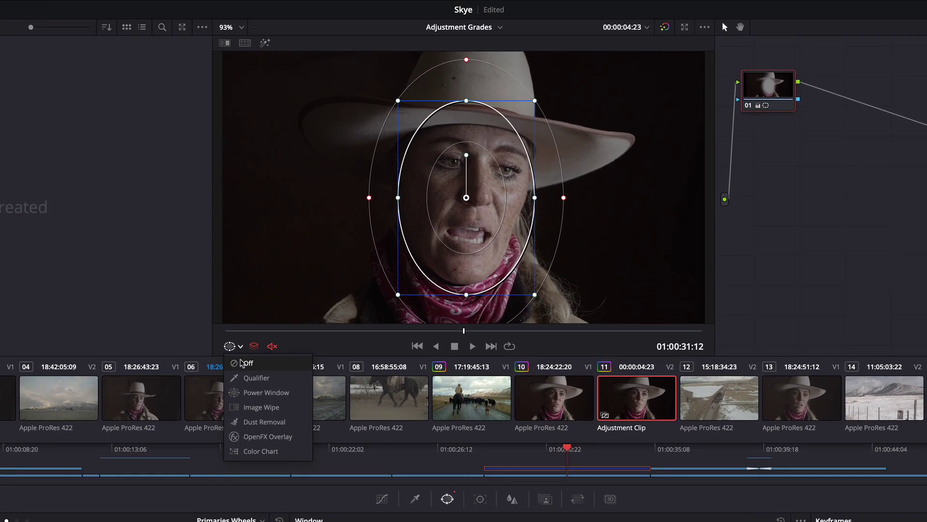
left_click(316, 259)
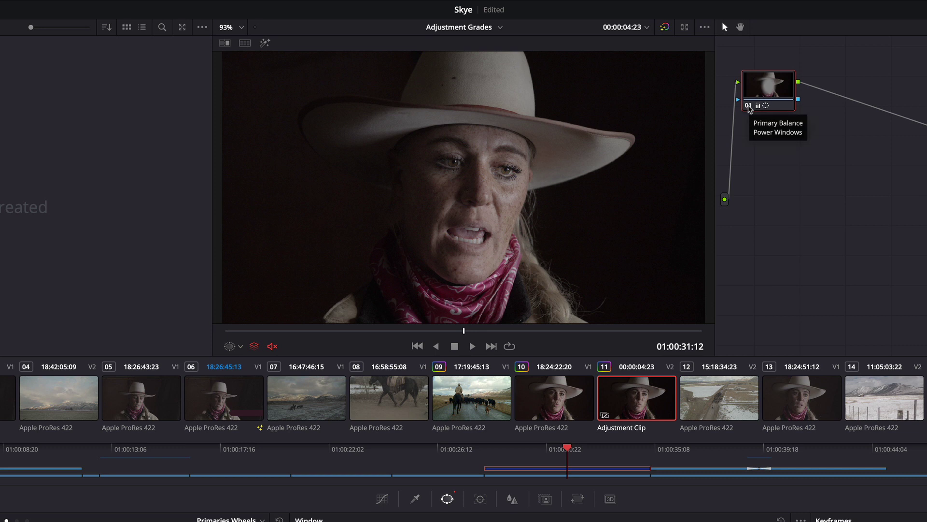
Toggle corrector node 01 off and on to compare the image with and without the darkened surroundings
left_click(748, 106)
left_click(748, 106)
left_click(749, 105)
left_click(748, 106)
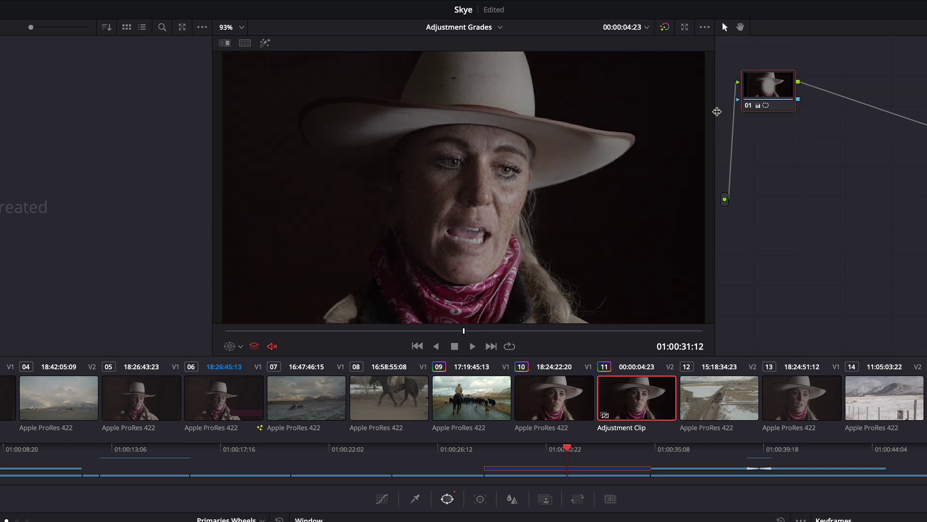
left_click(563, 449)
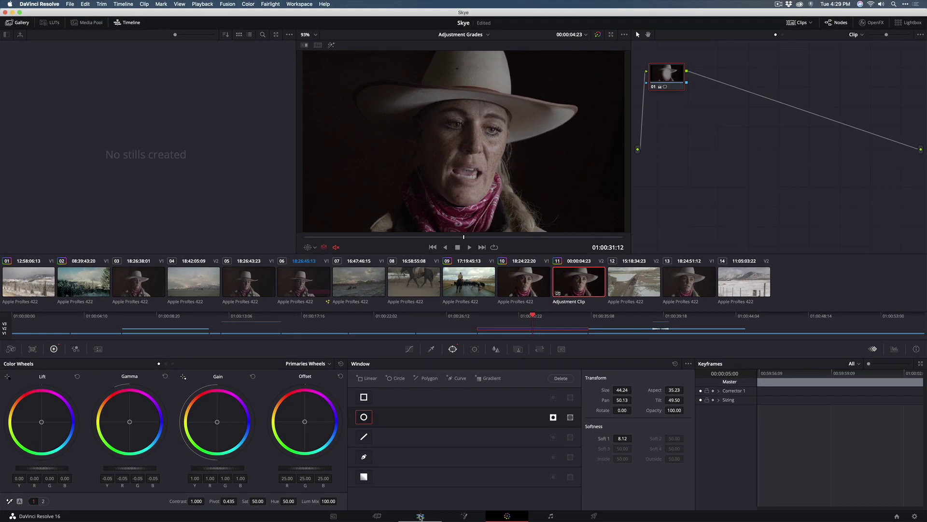
Return to the Edit page and store the graded adjustment clip from Video 2 in the Media Pool's Master bin
left_click(420, 516)
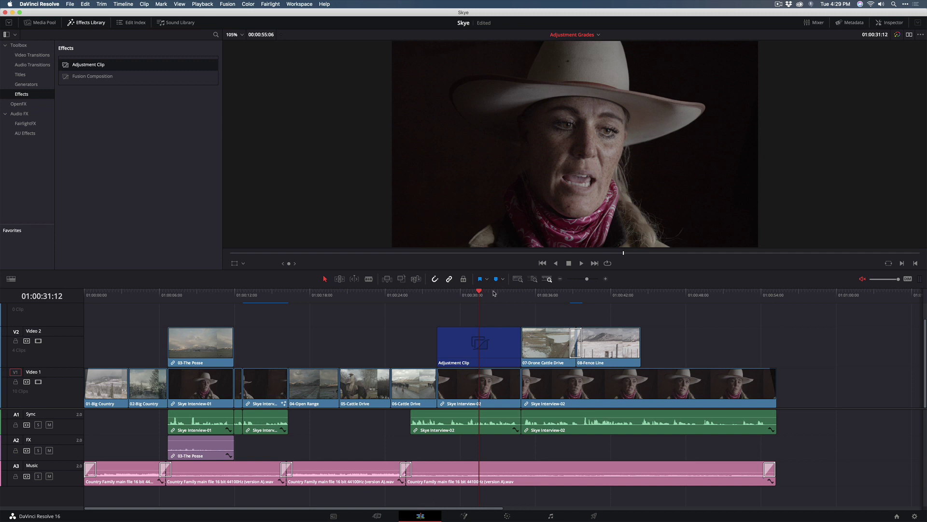
left_click_drag(488, 296, 472, 314)
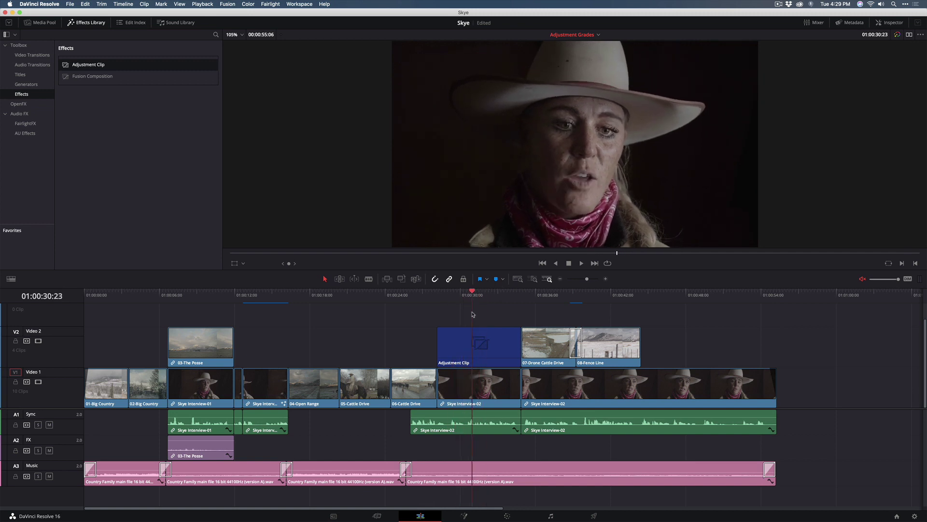
left_click(472, 350)
scroll(473, 351, "up", 1)
left_click(41, 22)
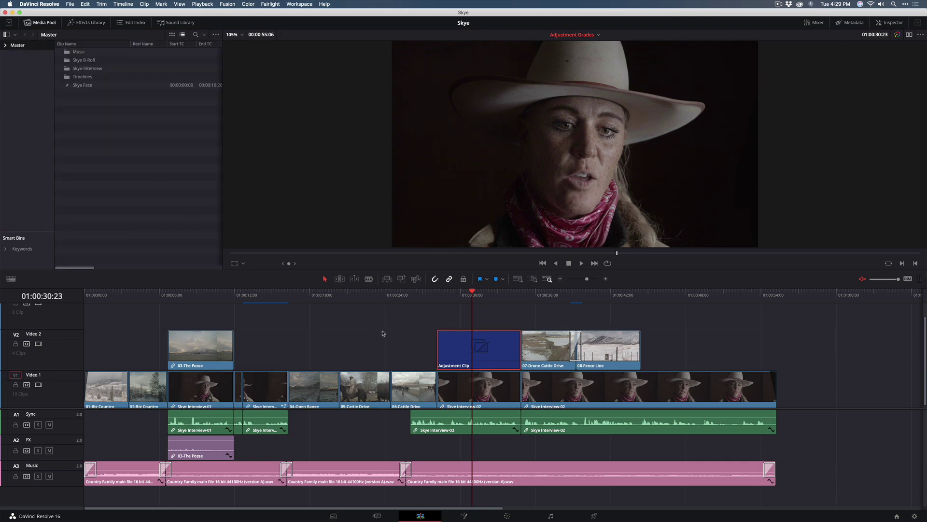
left_click_drag(482, 357, 94, 119)
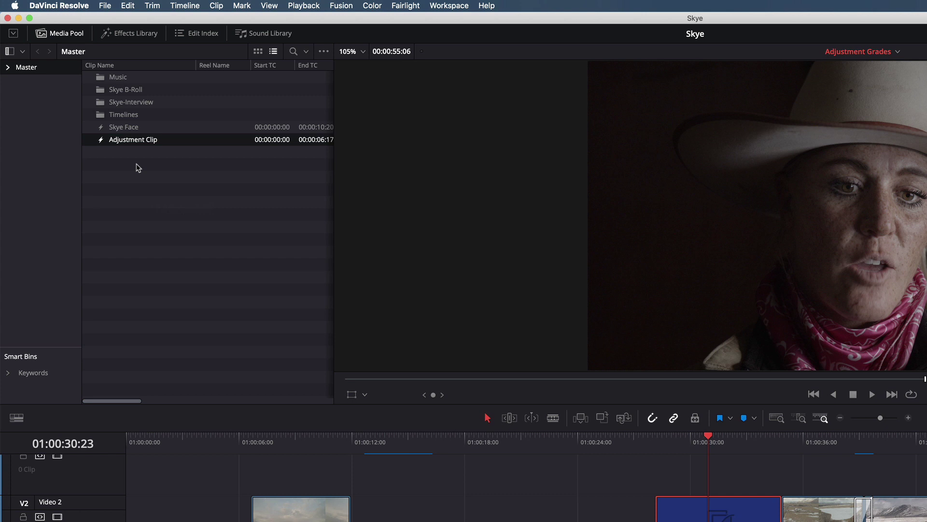
Rename the stored adjustment clip in the Master bin as Skye Face Window
left_click(134, 141)
type("Skye Face Window")
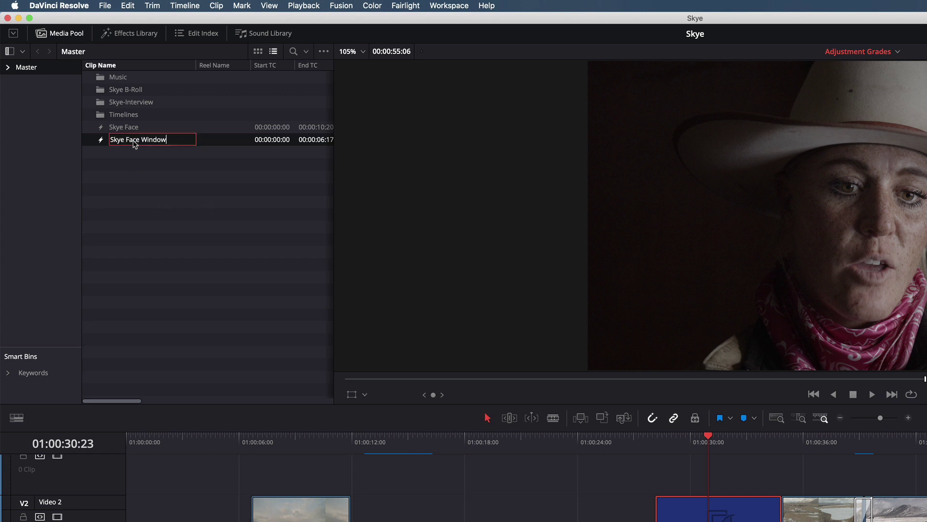
key("Return")
Place Skye Face Window on Video 2 right after 08-Fence Line and extend it to the end of the interview clip
left_click_drag(118, 141, 642, 352)
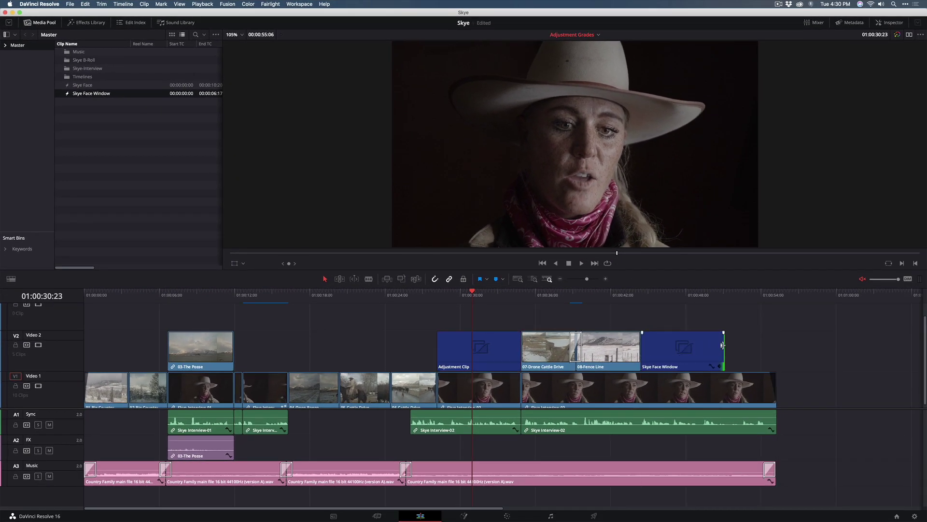
left_click_drag(723, 348, 775, 348)
left_click(696, 343)
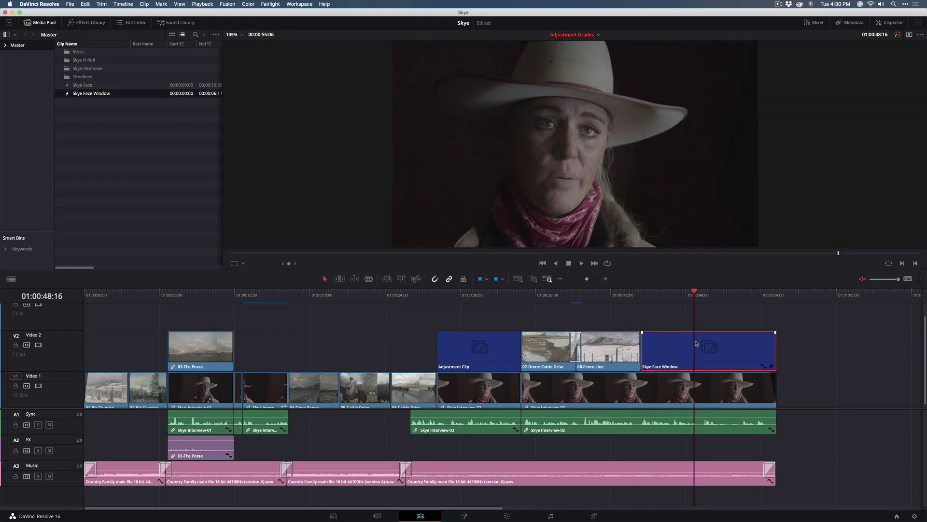
Disable and re-enable the placed Skye Face Window clip to compare the grade, and delete it from Video 2
key("d")
key("d")
key("d")
key("d")
key("d")
key("d")
key("BackSpace")
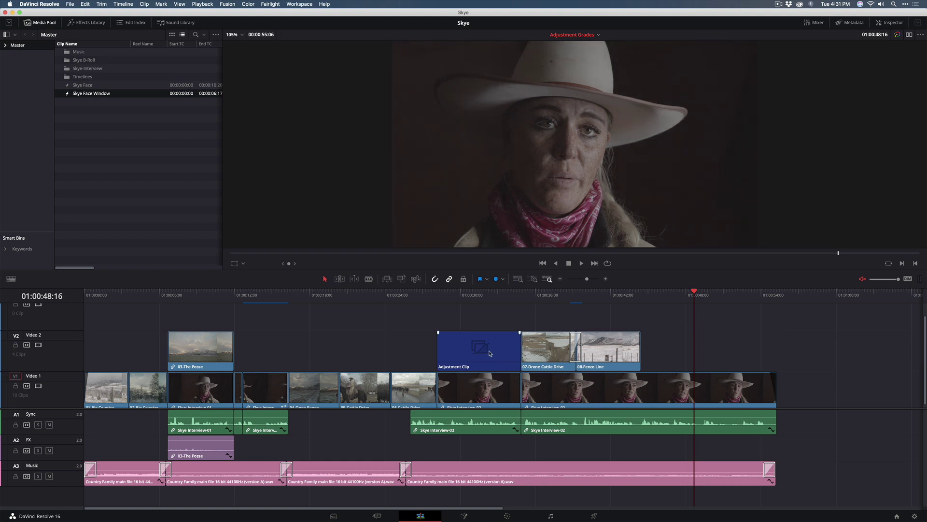
Select the original adjustment clip on Video 2 and show the Power Bins in the Media Pool
left_click(490, 353)
left_click(472, 293)
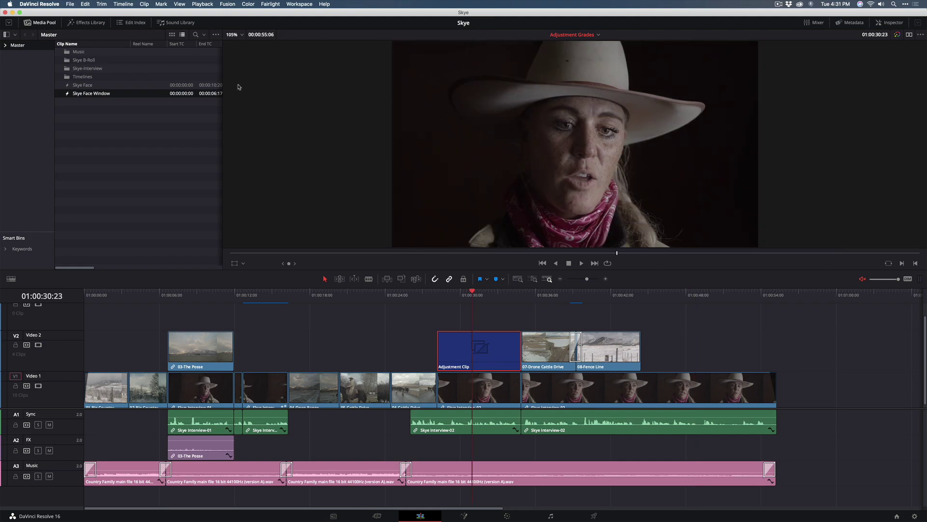
left_click(179, 4)
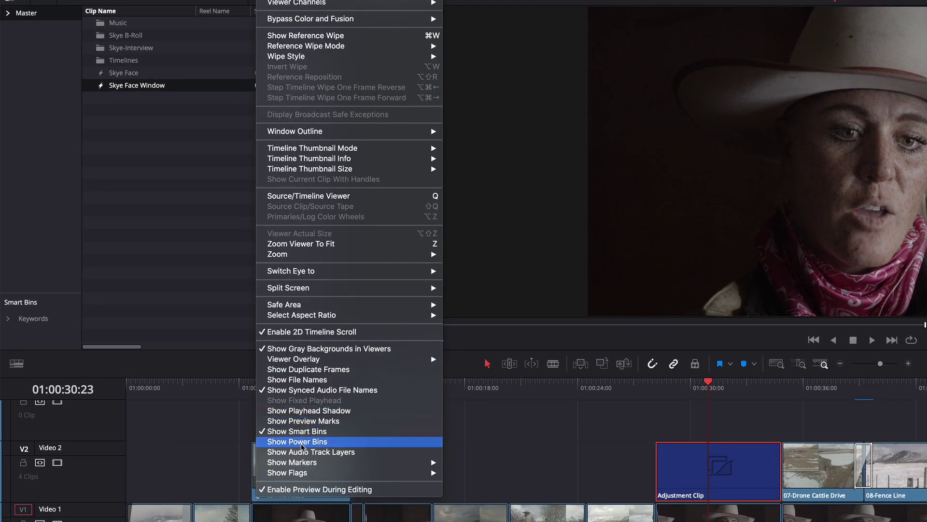
left_click(302, 445)
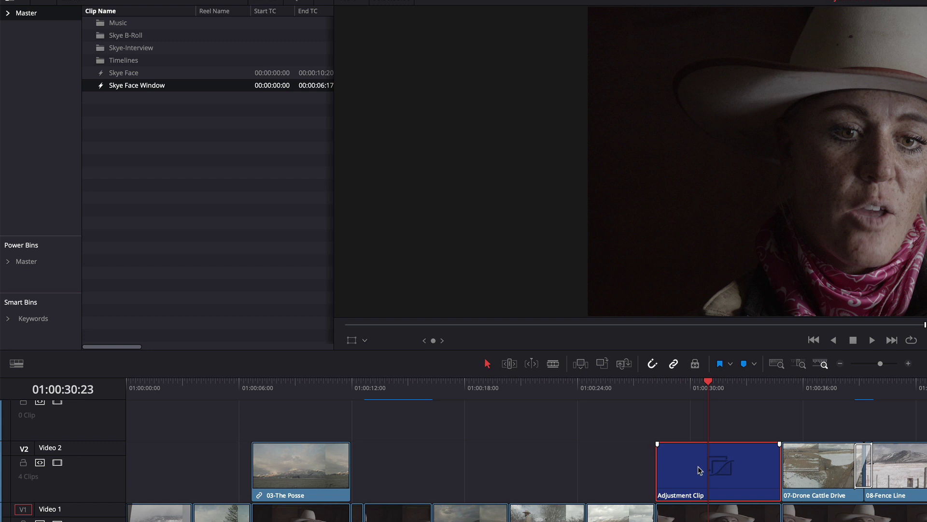
Store the adjustment clip from Video 2 in the Power Bins' Master bin and rename it Skye Face Window
left_click_drag(698, 470, 32, 269)
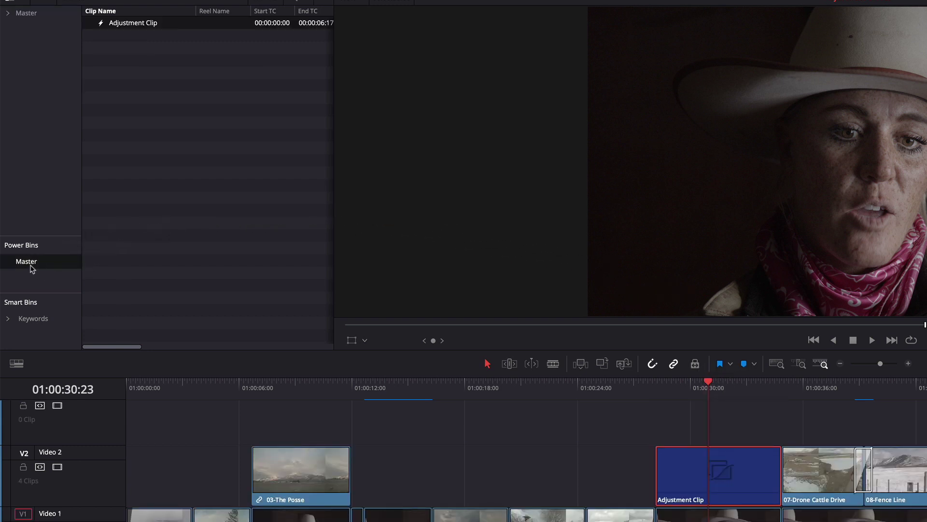
left_click(135, 23)
type("S")
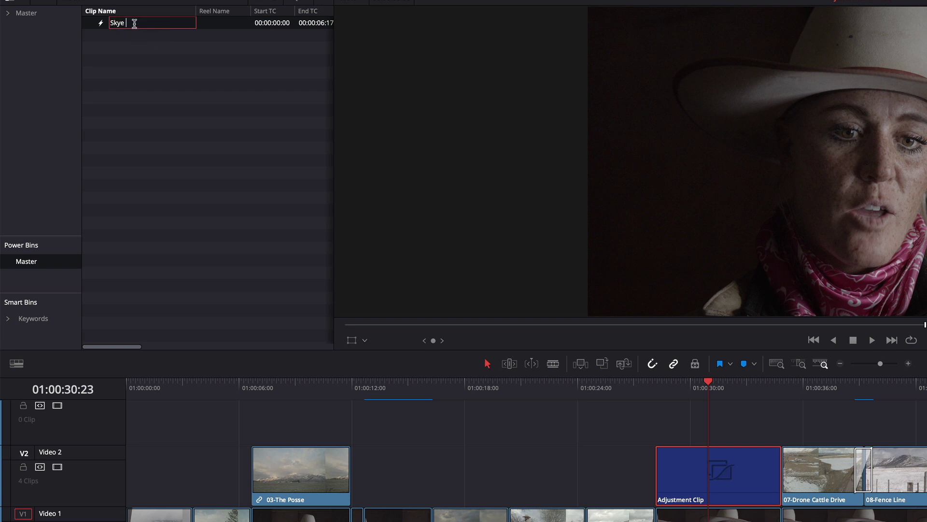
type("kye Face Window")
key("Return")
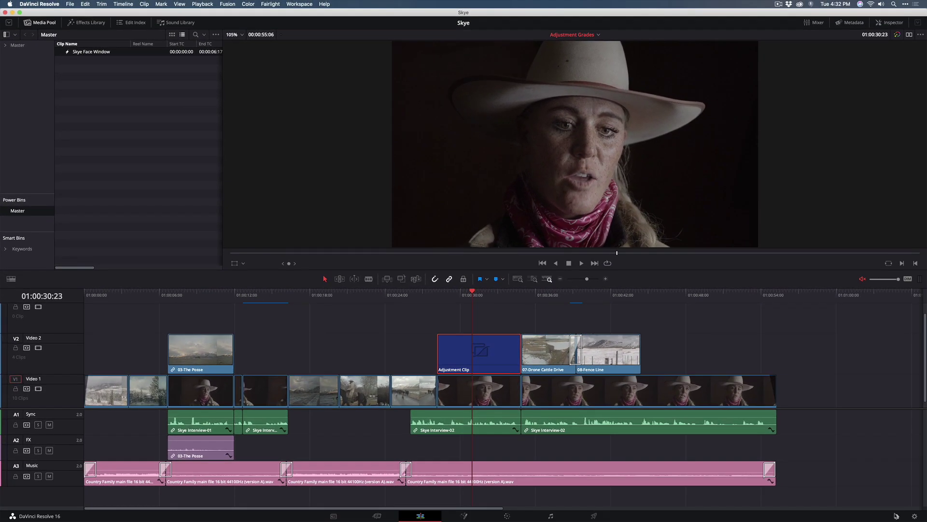
Open the Wyoming Ranch project from the Project Manager
left_click(896, 516)
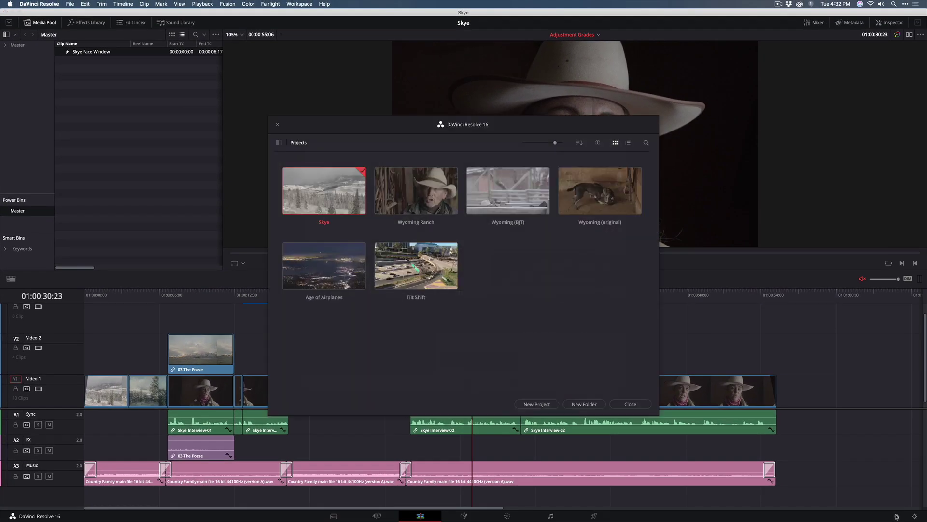
left_click(418, 201)
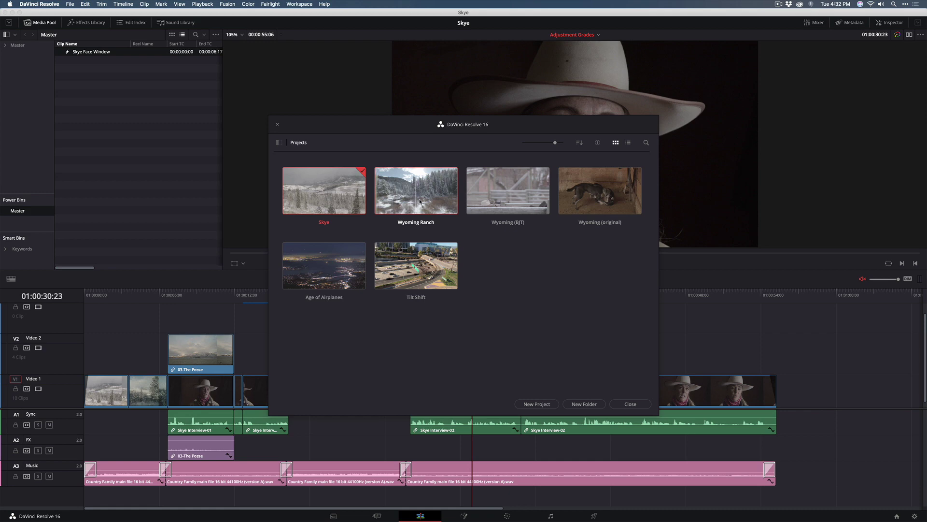
double_click(420, 201)
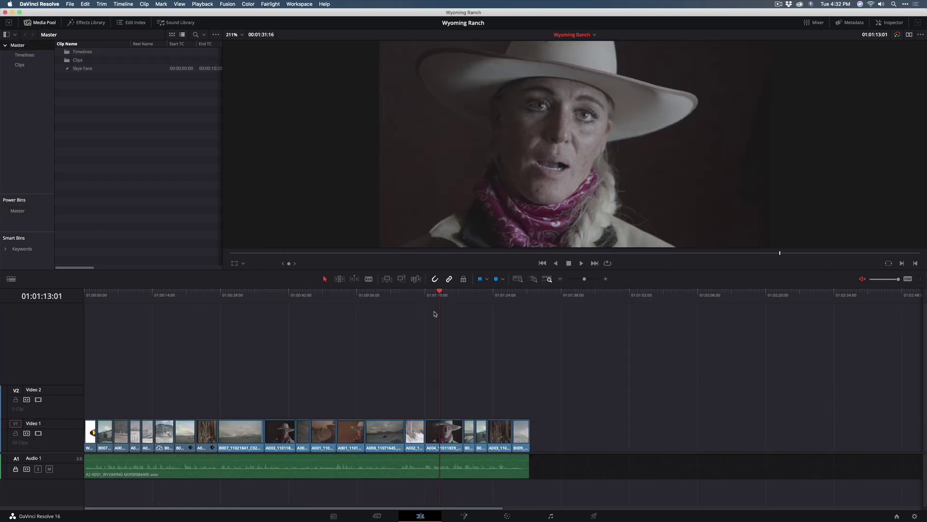
Open the Master power bin and mark in and out points around the woman's interview clip at 01:01:13:08
mouse_move(438, 299)
left_mouse_down()
mouse_move(456, 304)
mouse_move(445, 307)
left_mouse_up()
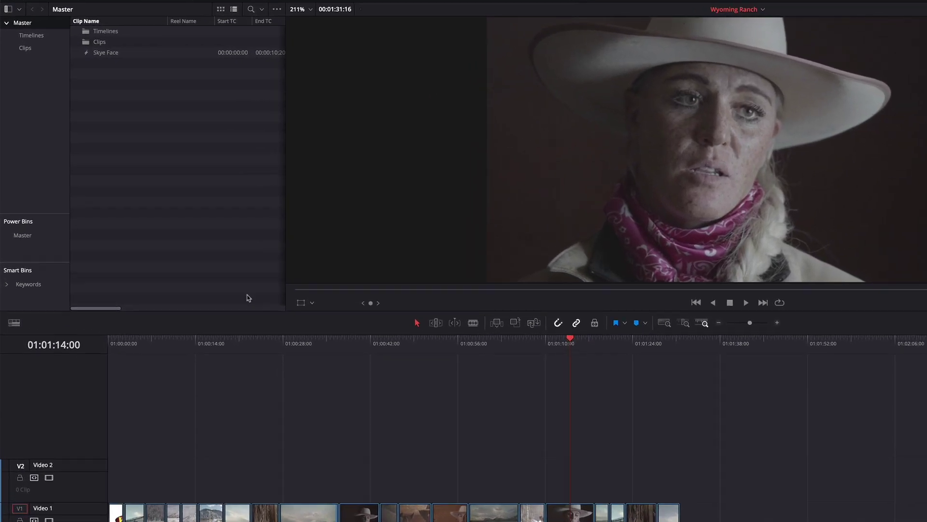
left_click(21, 213)
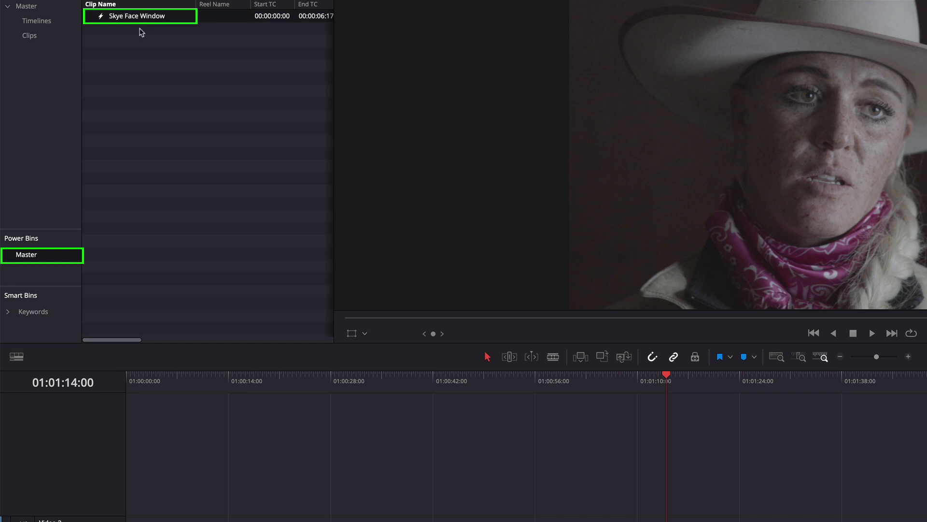
left_click_drag(661, 387, 660, 385)
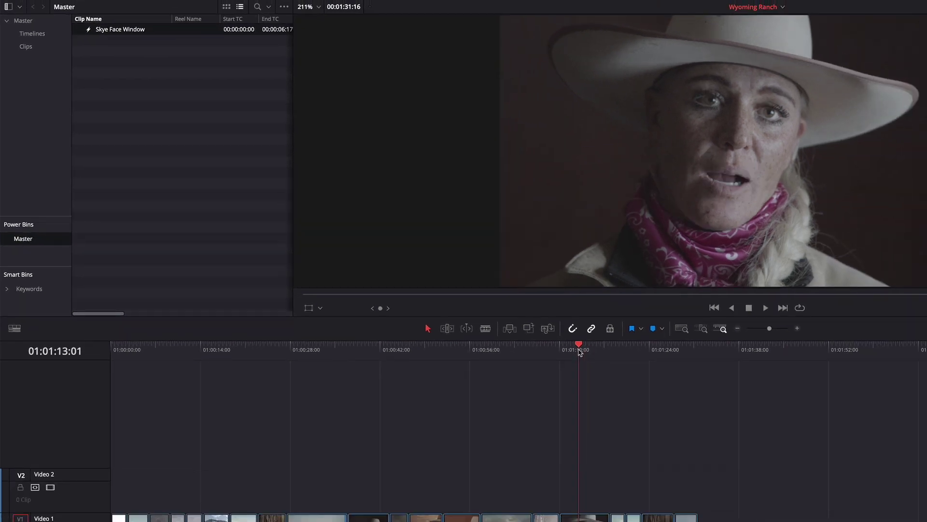
left_click_drag(440, 299, 441, 298)
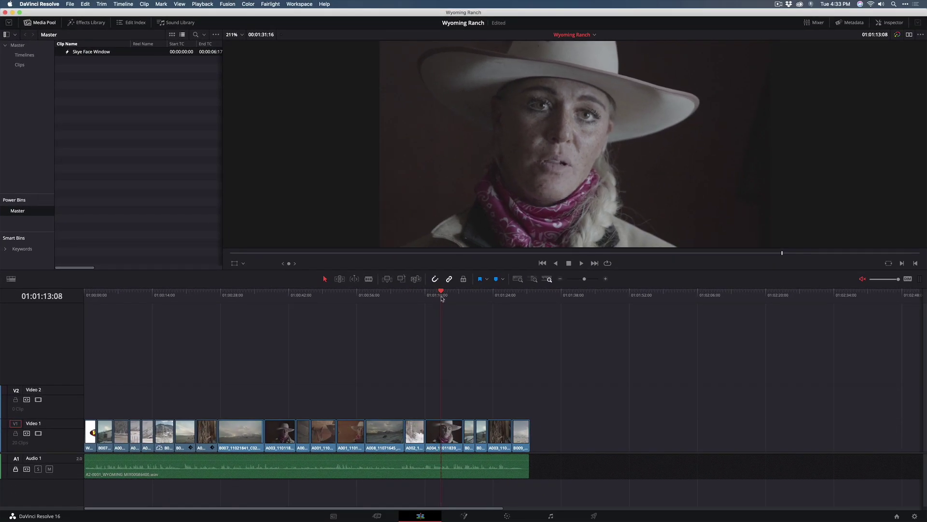
key("x")
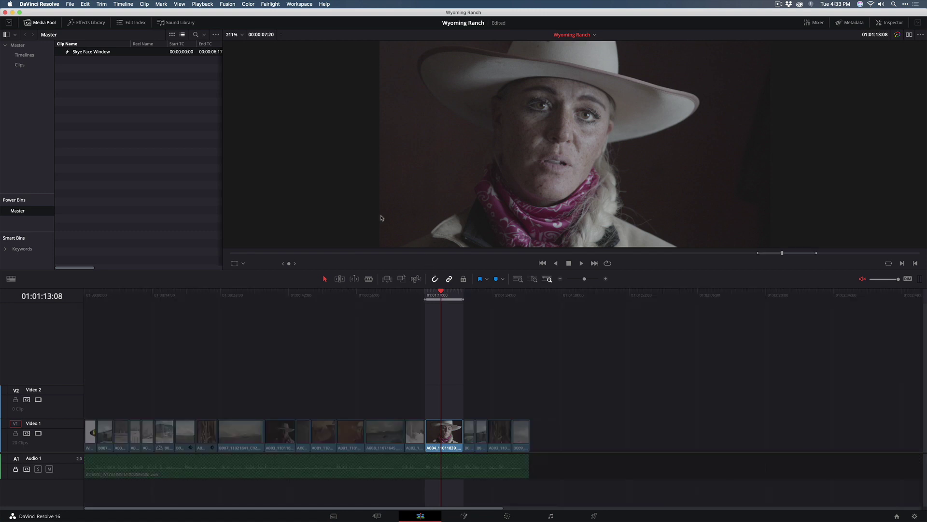
Place Skye Face Window on Video 2 above the marked interview clip and extend it to that clip's end
left_click_drag(91, 52, 848, 166)
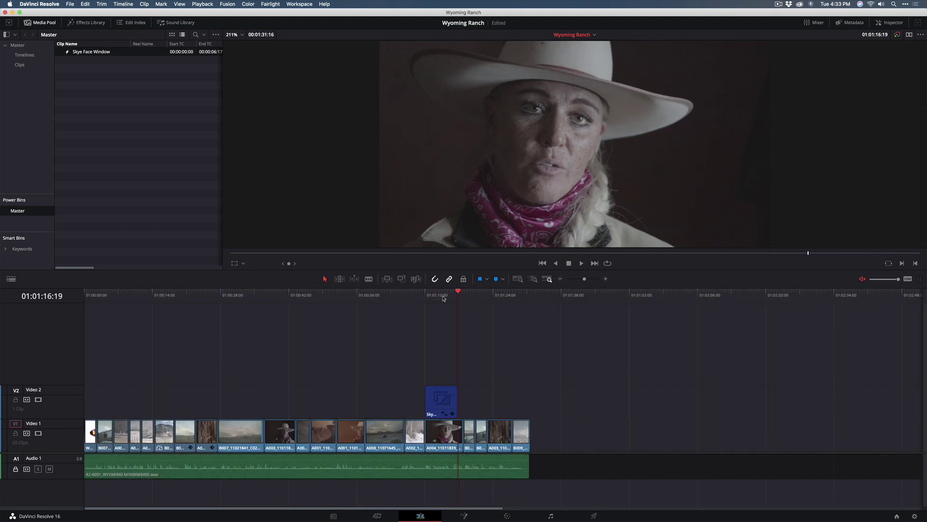
left_click_drag(445, 298, 442, 303)
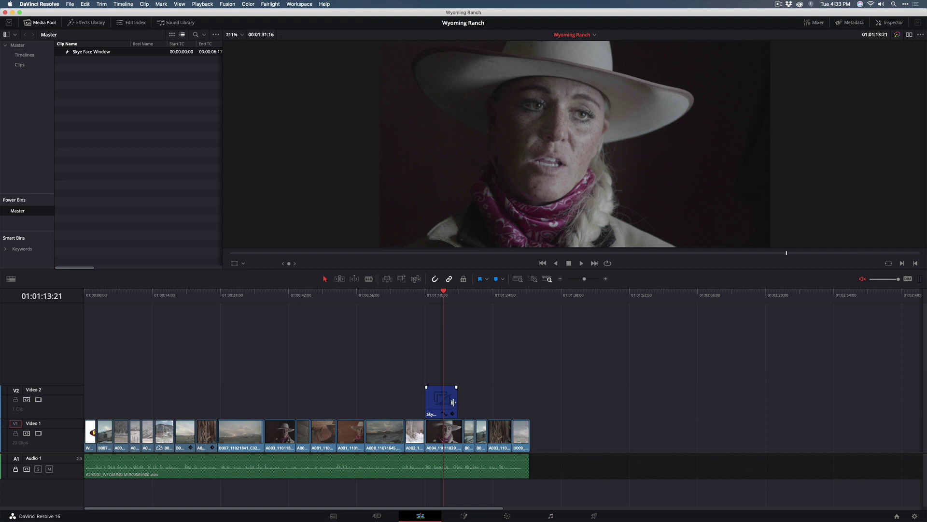
left_click_drag(455, 401, 463, 401)
mouse_move(433, 298)
left_mouse_down()
mouse_move(455, 304)
mouse_move(433, 308)
left_mouse_up()
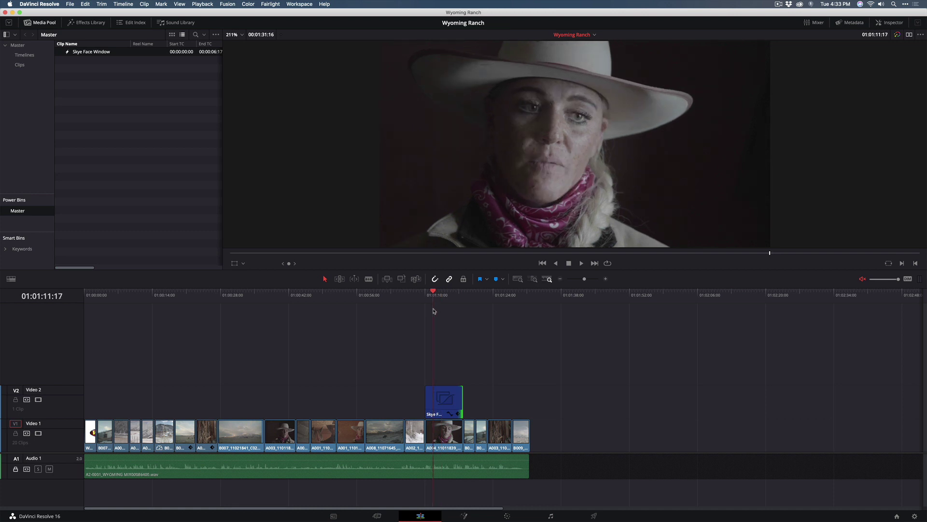